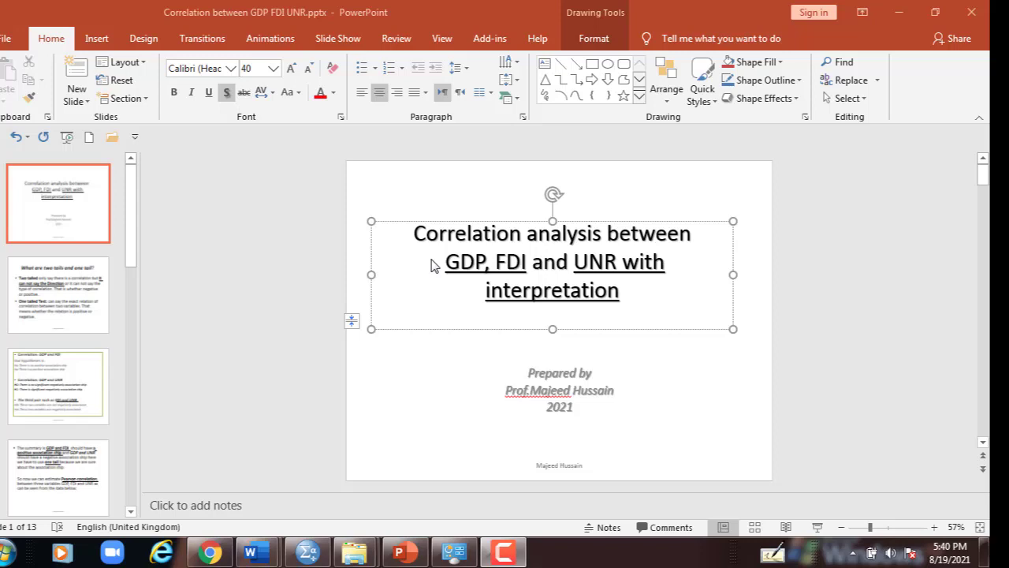
# Step: Switch to the SPSS Data Editor and look through the dataset's yearly records from the first row to the last
pyautogui.moveTo(259, 556)
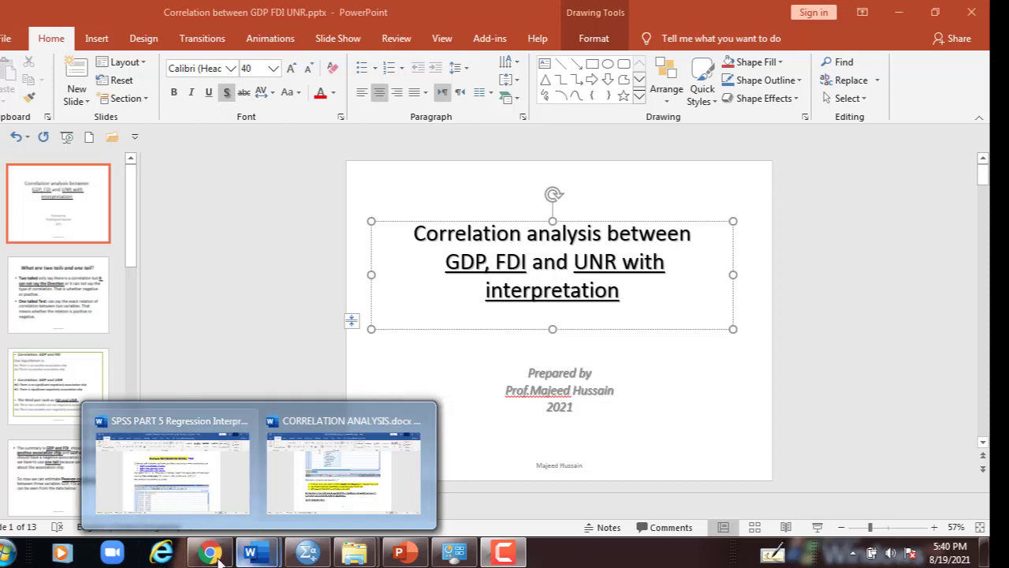
pyautogui.click(303, 554)
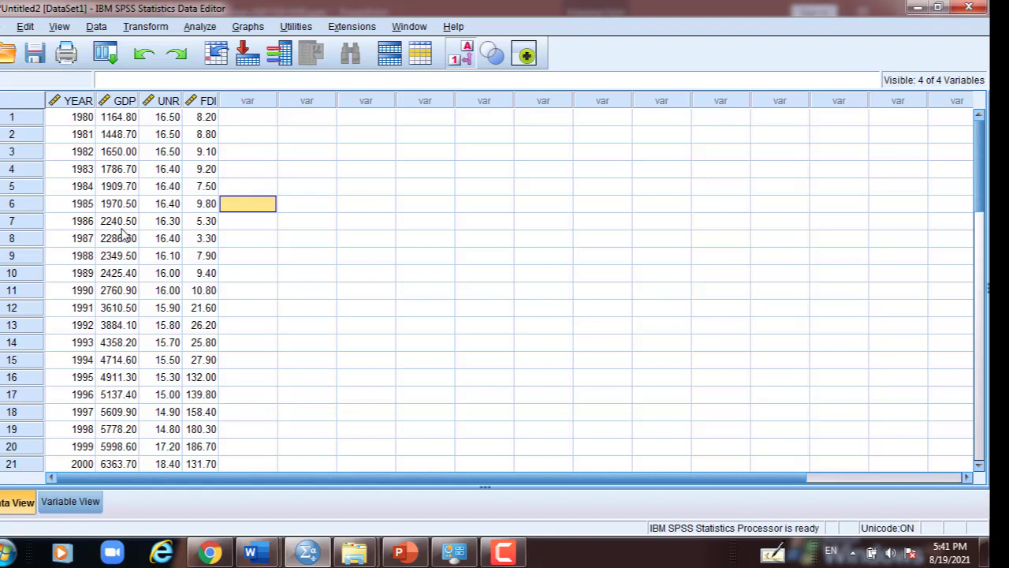
pyautogui.click(83, 118)
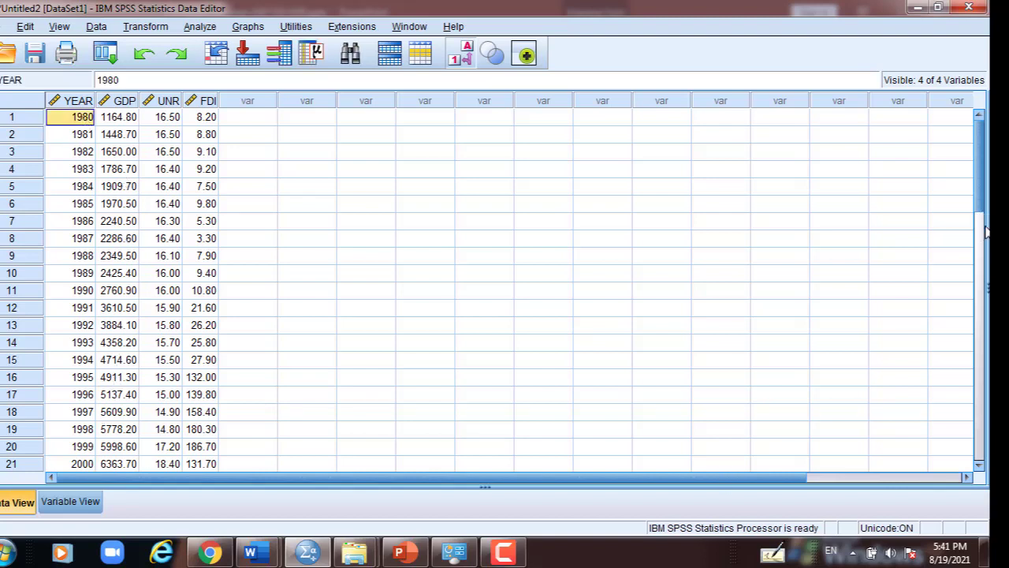
pyautogui.click(983, 250)
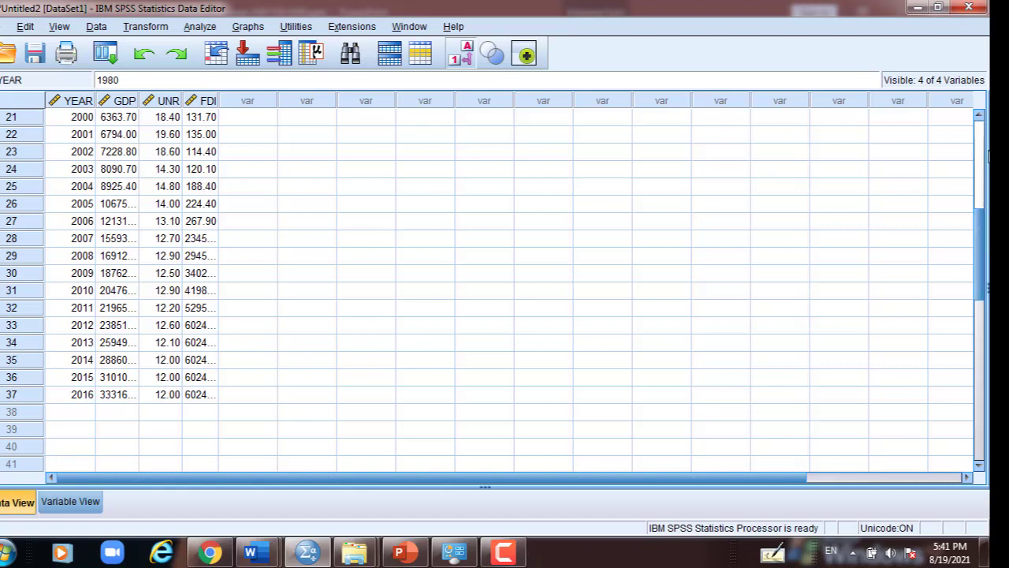
pyautogui.click(979, 152)
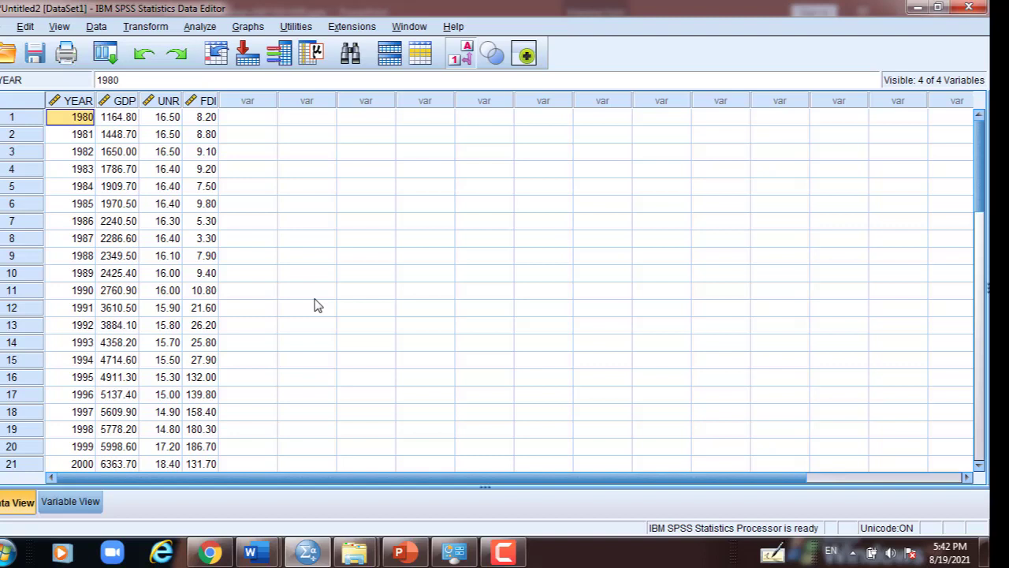
# Step: Examine the GDP, UNR and FDI columns in turn, comparing the variables pair by pair
pyautogui.click(126, 101)
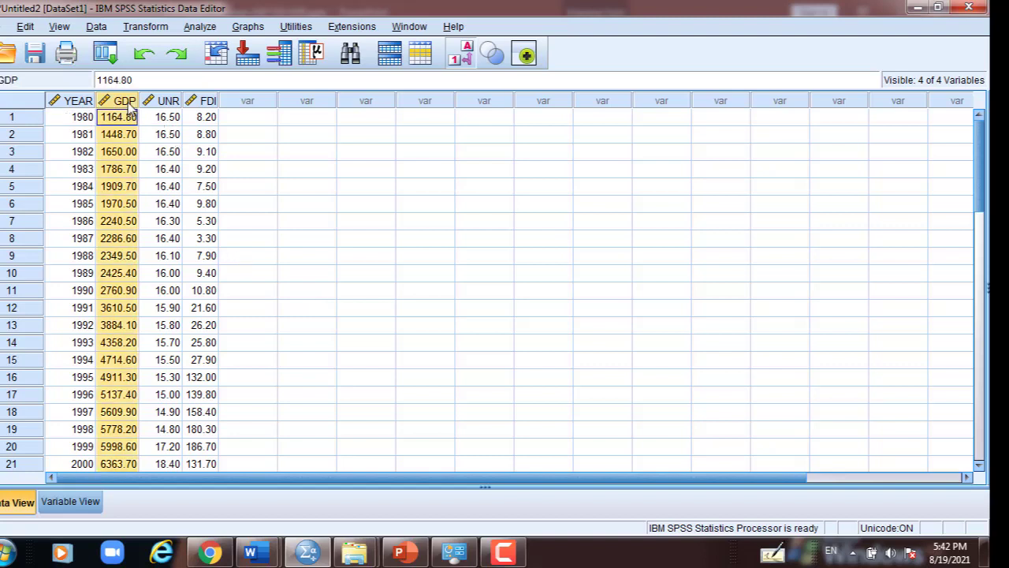
pyautogui.click(209, 109)
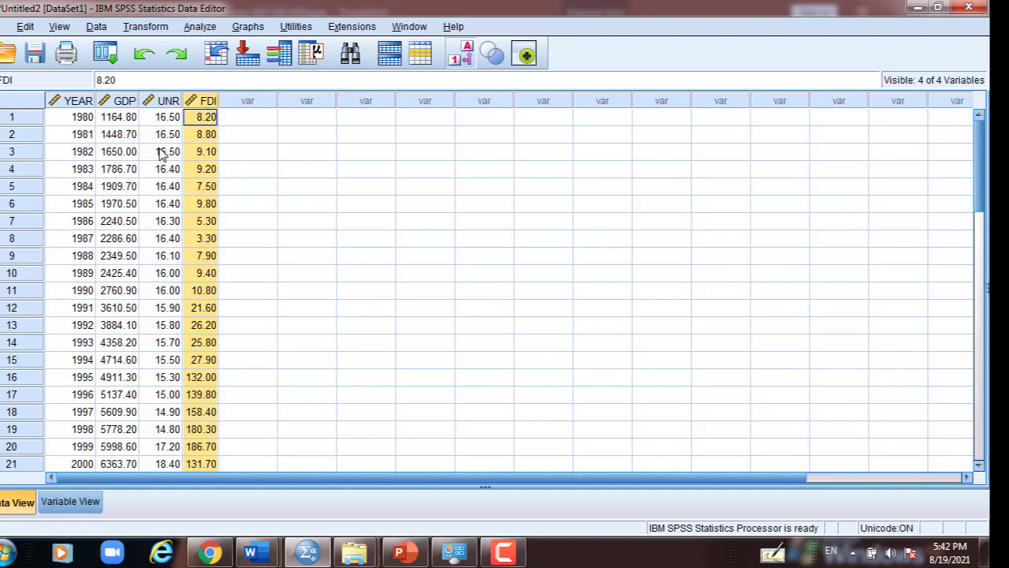
pyautogui.click(132, 106)
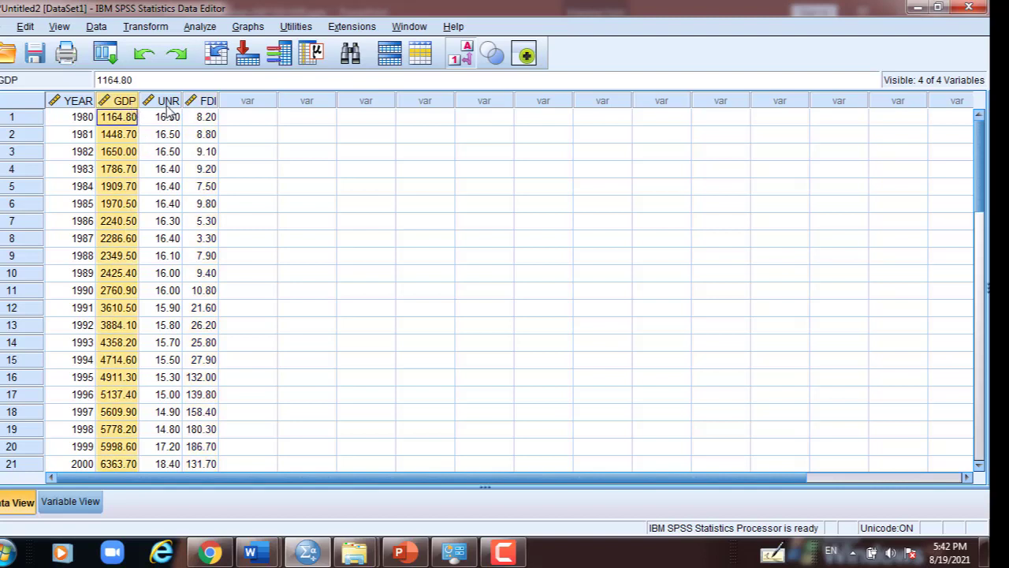
pyautogui.click(167, 107)
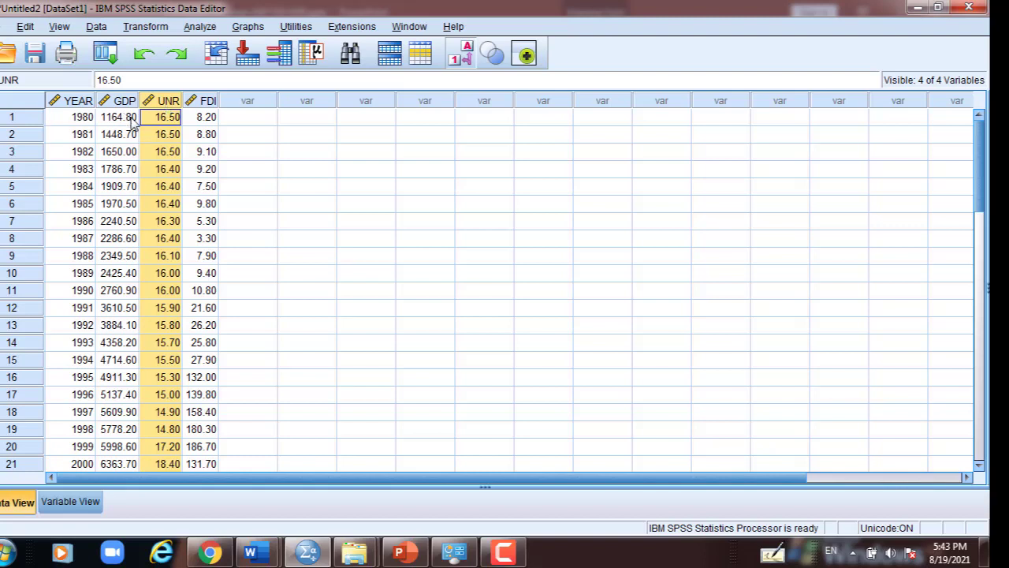
pyautogui.click(134, 102)
pyautogui.click(173, 101)
pyautogui.click(117, 103)
pyautogui.click(161, 101)
pyautogui.click(208, 104)
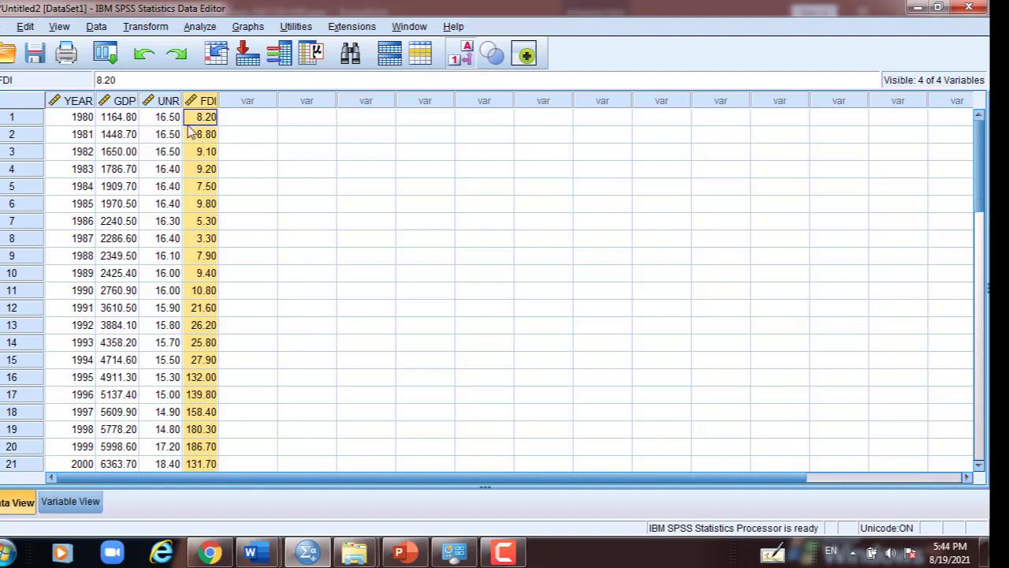
pyautogui.click(170, 103)
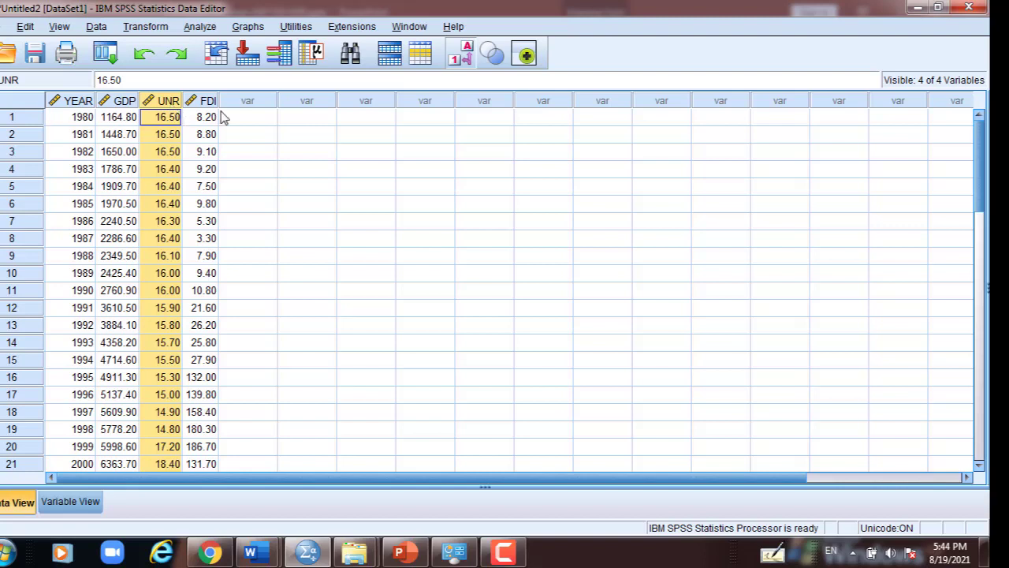
pyautogui.click(125, 102)
pyautogui.click(167, 102)
pyautogui.click(209, 102)
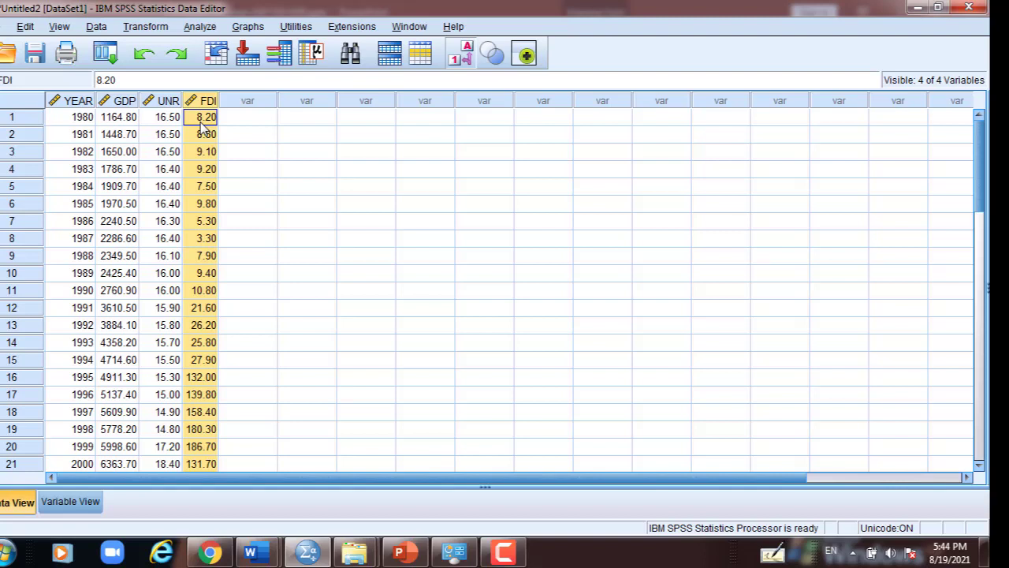
# Step: Run a one-tailed Pearson bivariate correlation between FDI and GDP, taking UNR out of the analysed variables
pyautogui.click(199, 26)
pyautogui.moveTo(252, 193)
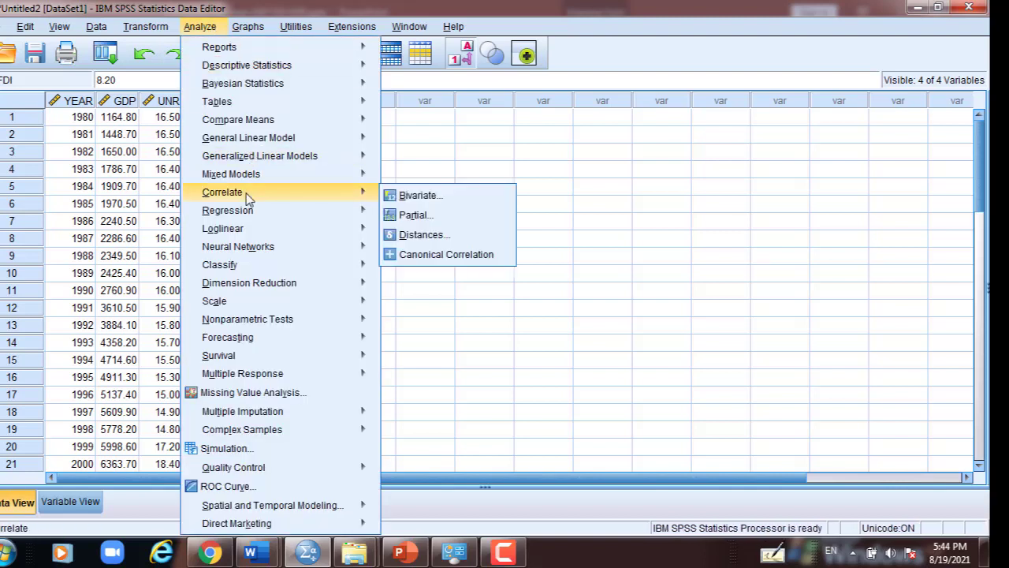
pyautogui.click(410, 195)
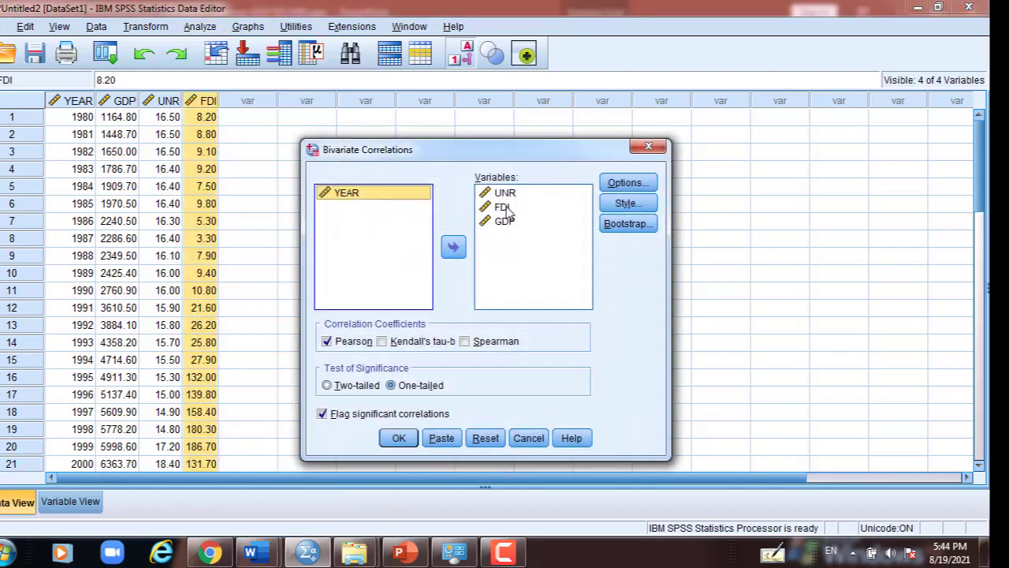
pyautogui.click(507, 205)
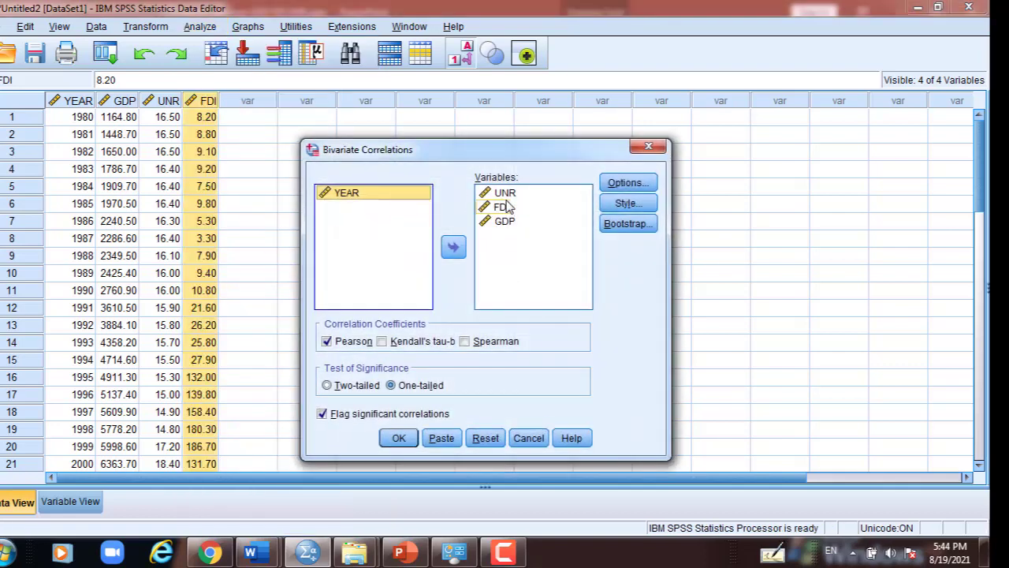
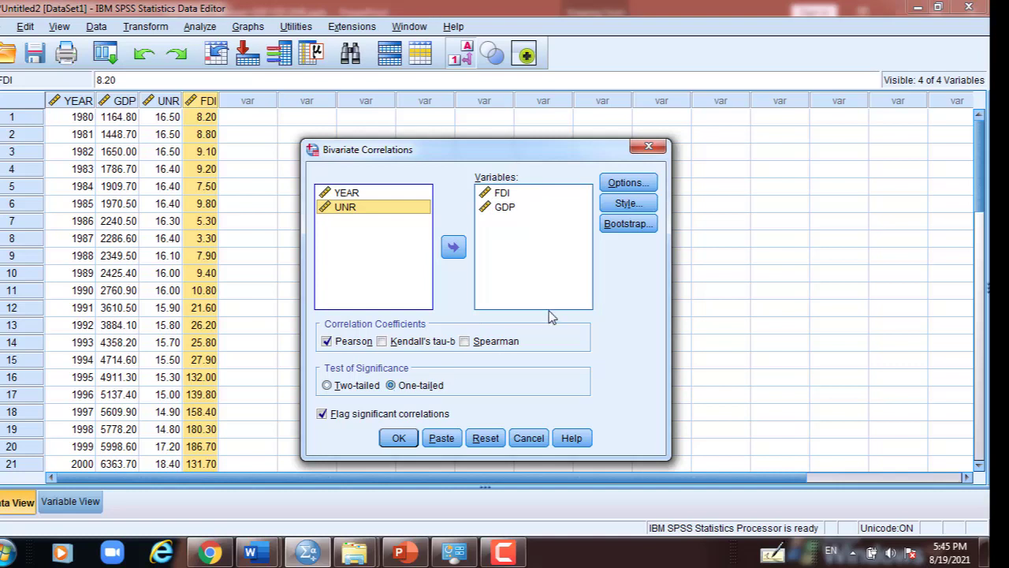
pyautogui.click(404, 445)
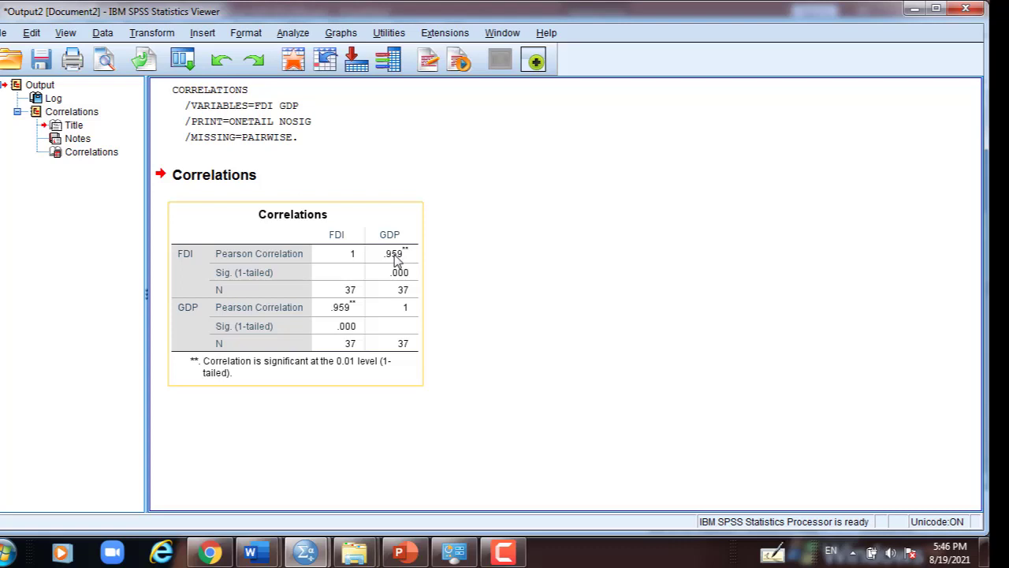
pyautogui.click(322, 90)
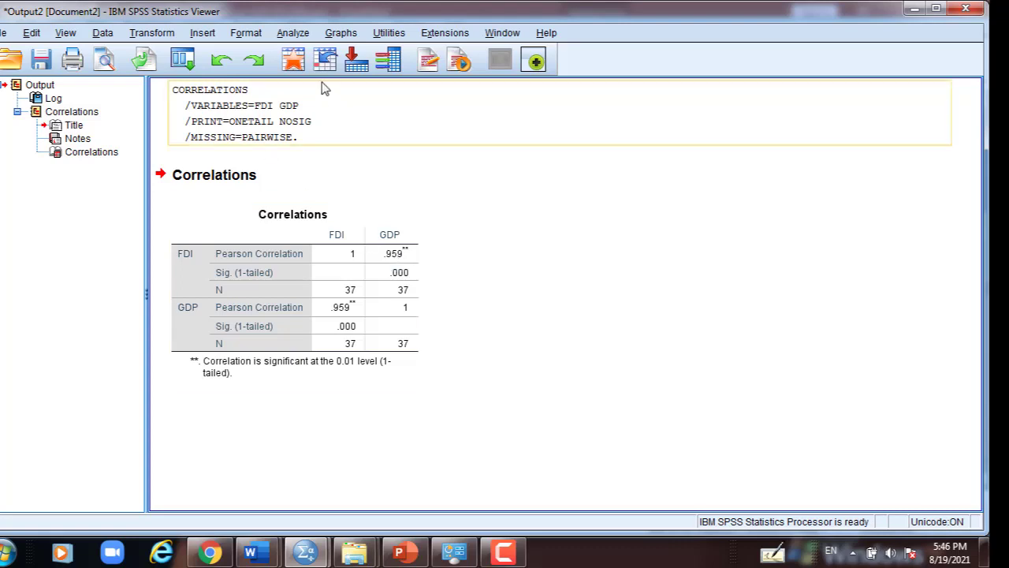
# Step: Run a one-tailed Pearson bivariate correlation between GDP and UNR, replacing FDI with UNR, and select the resulting table
pyautogui.click(293, 33)
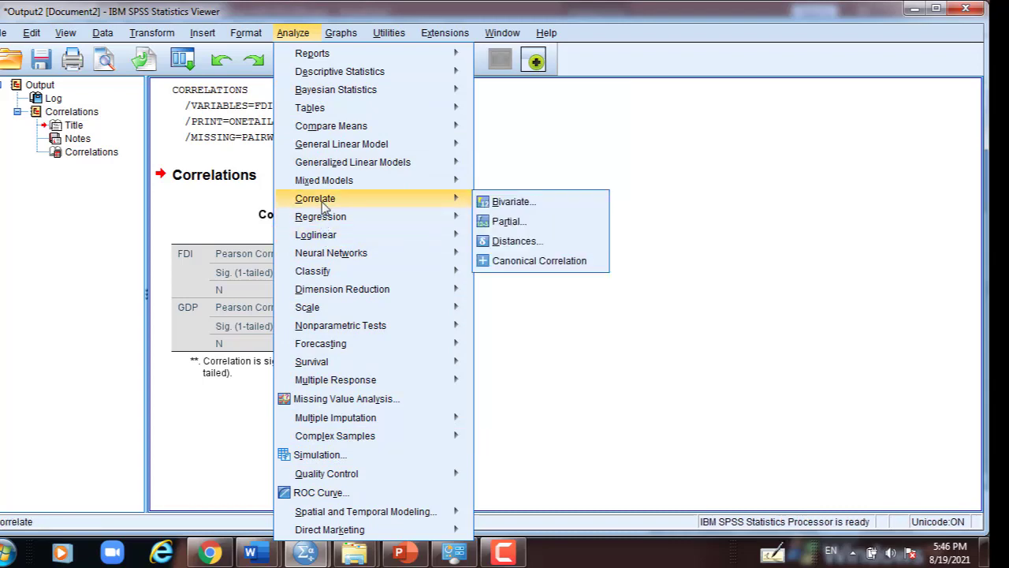
pyautogui.moveTo(446, 206)
pyautogui.click(515, 204)
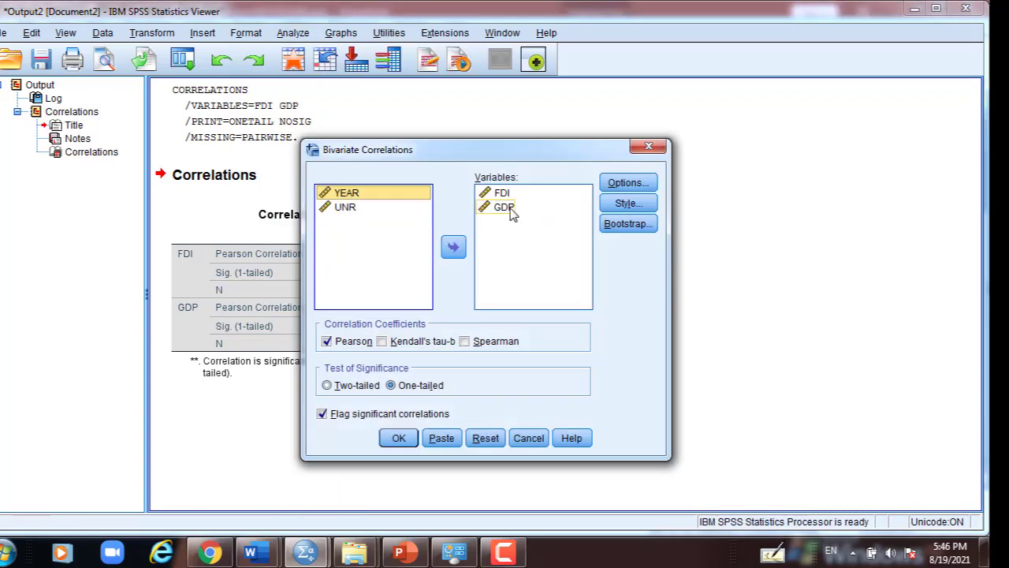
pyautogui.click(498, 194)
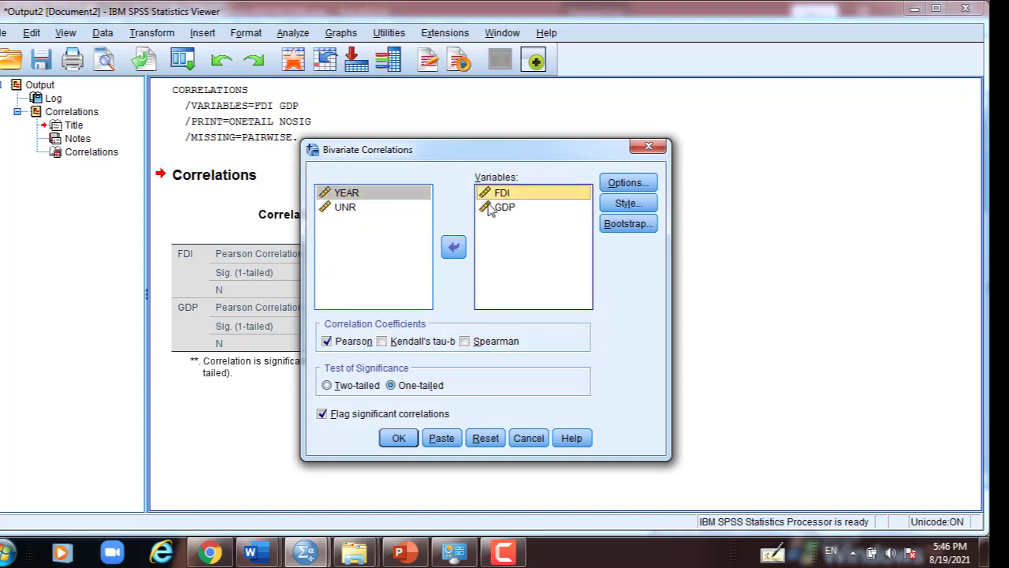
pyautogui.click(454, 247)
pyautogui.click(360, 209)
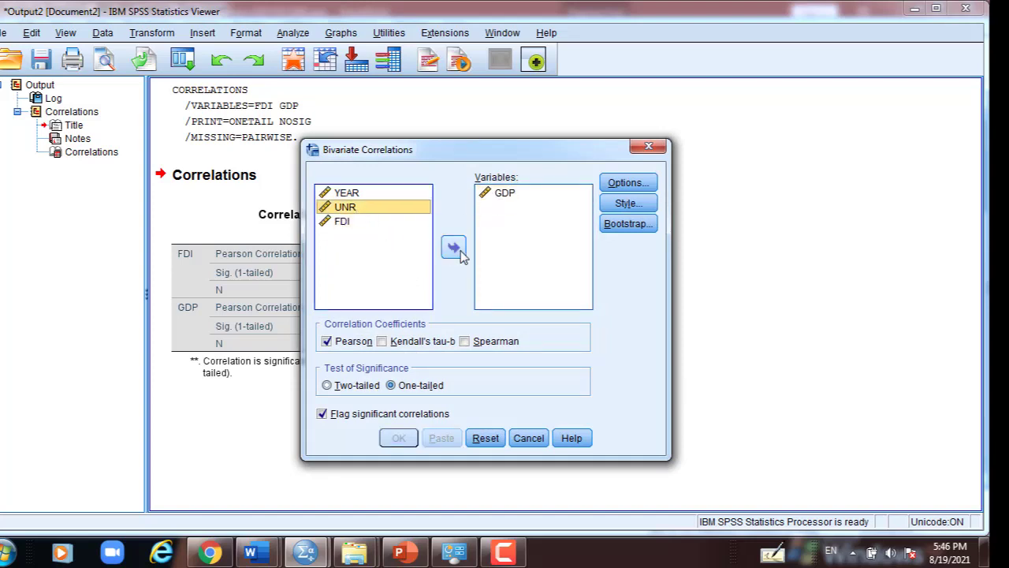
pyautogui.click(455, 249)
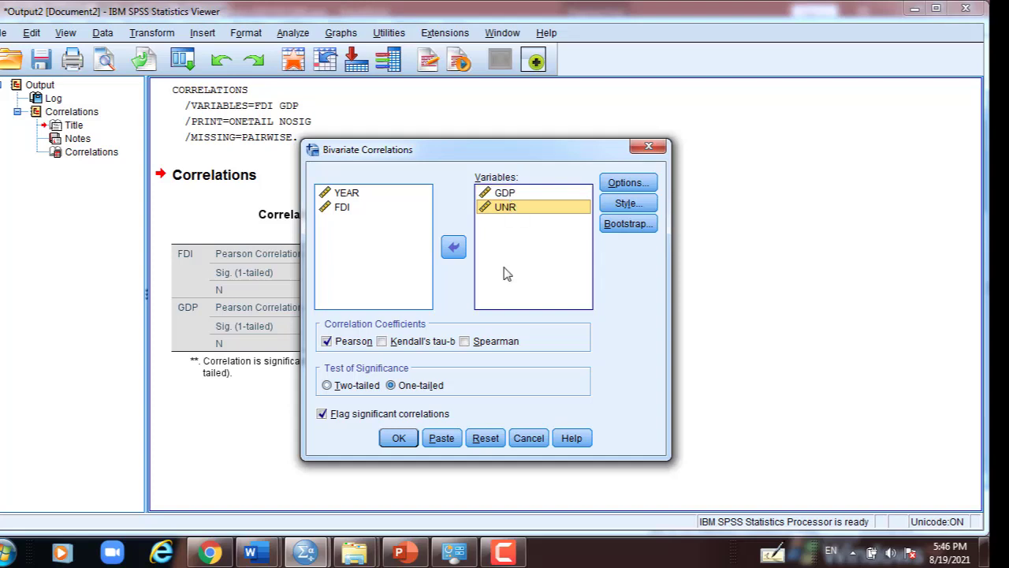
pyautogui.click(387, 438)
pyautogui.click(388, 383)
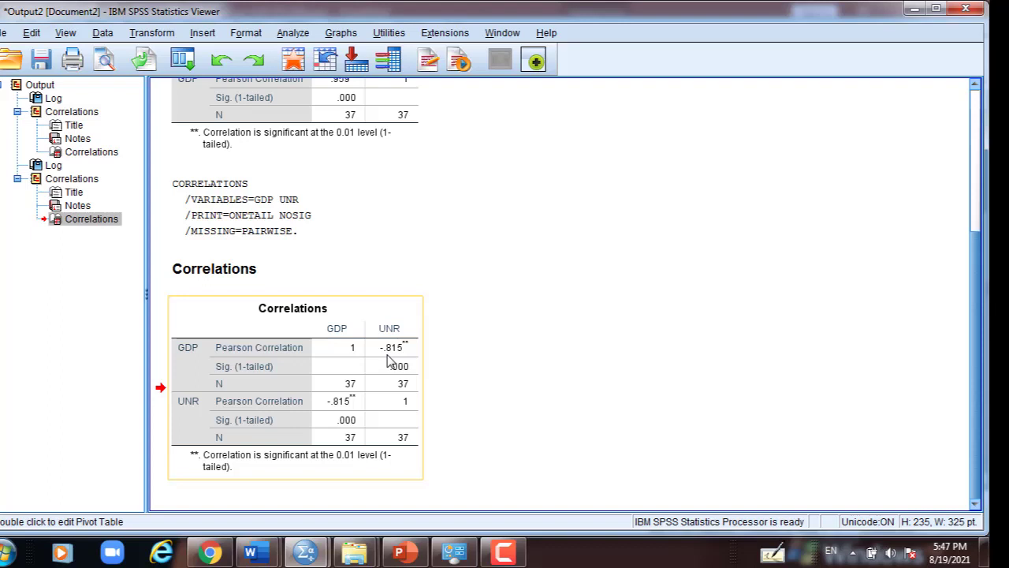
# Step: Run a one-tailed Pearson bivariate correlation between UNR and FDI, replacing GDP with FDI in the variables
pyautogui.click(293, 33)
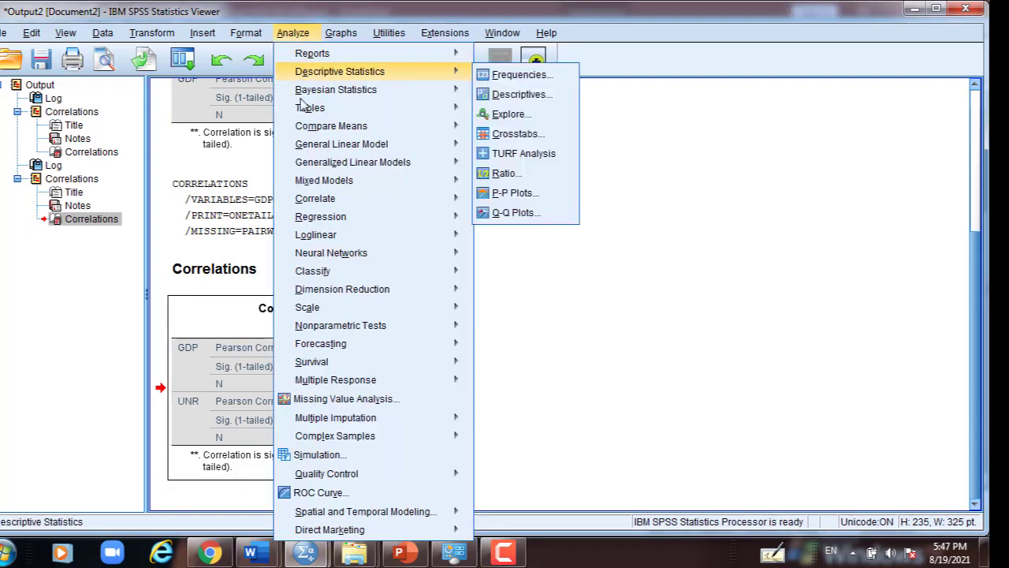
pyautogui.moveTo(324, 202)
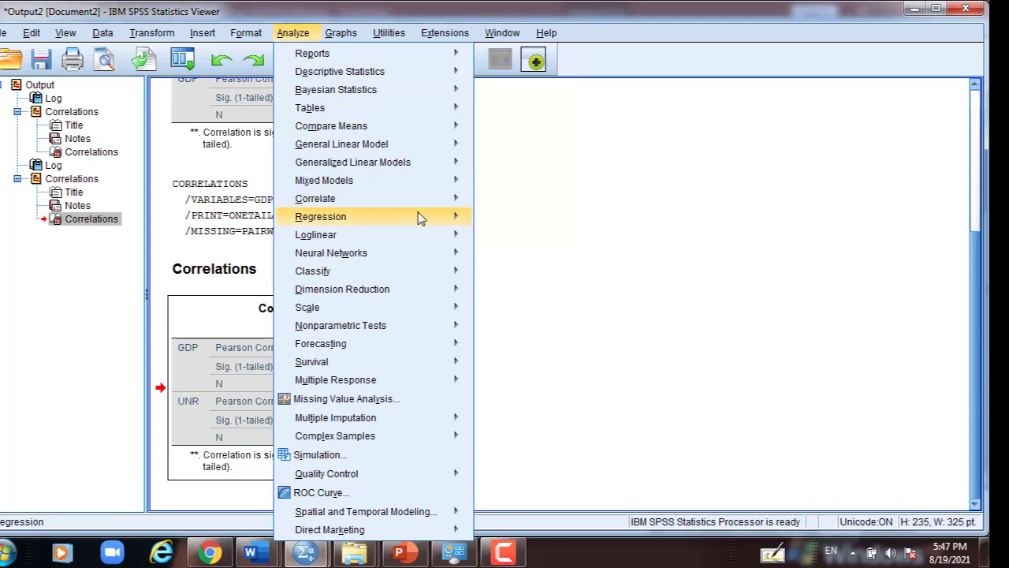
pyautogui.click(506, 203)
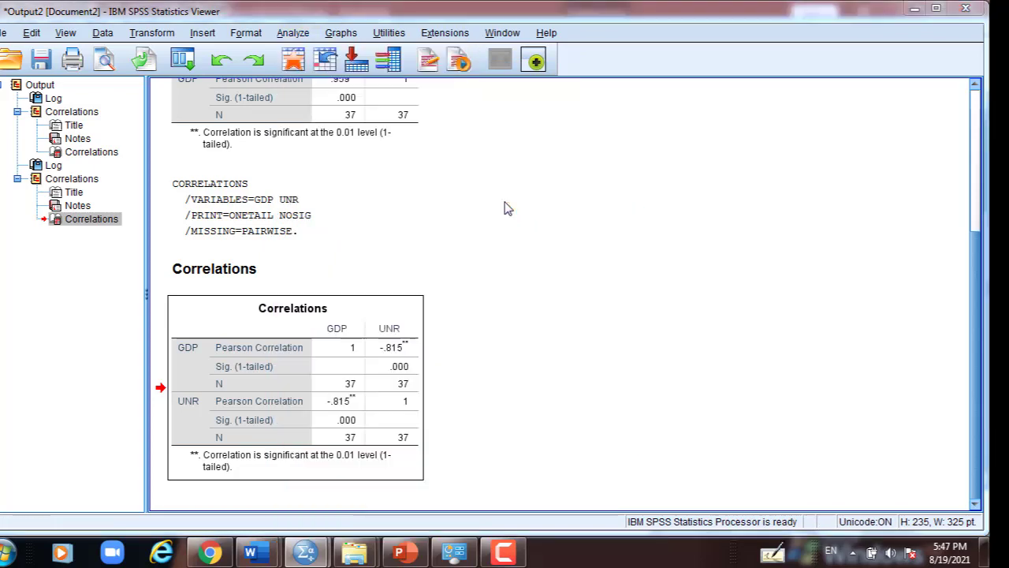
pyautogui.click(492, 218)
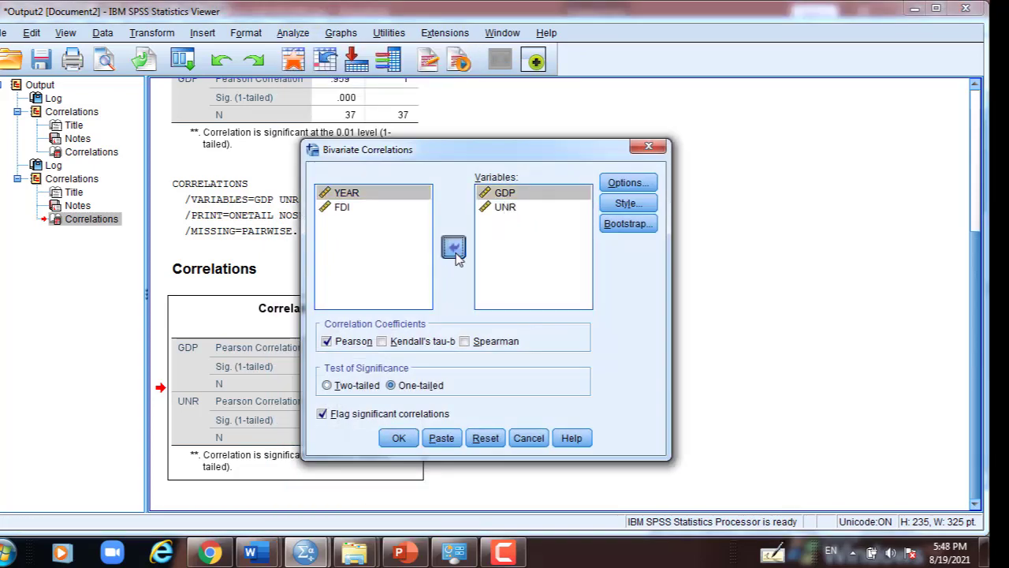
pyautogui.click(454, 247)
pyautogui.click(342, 222)
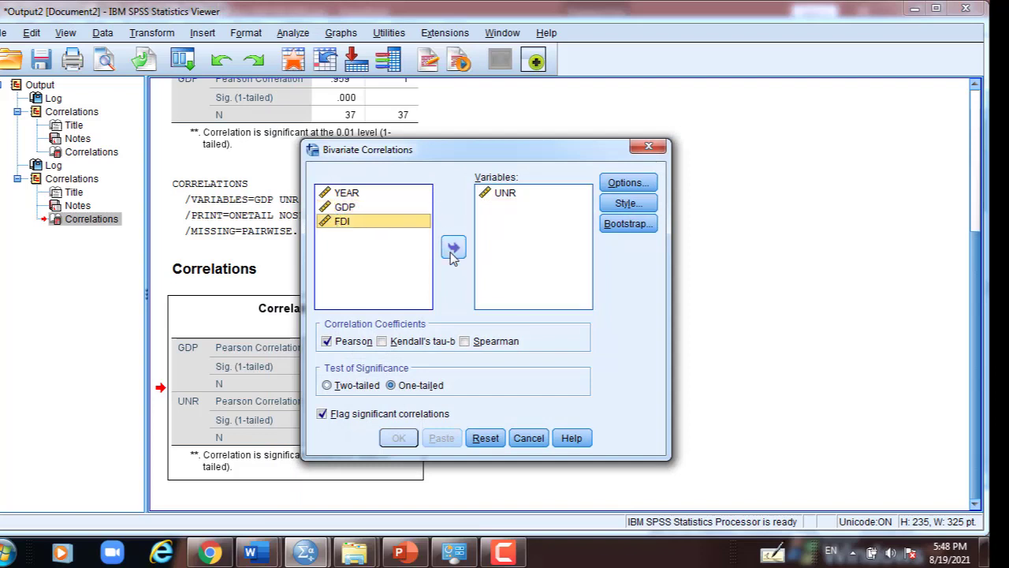
pyautogui.click(454, 248)
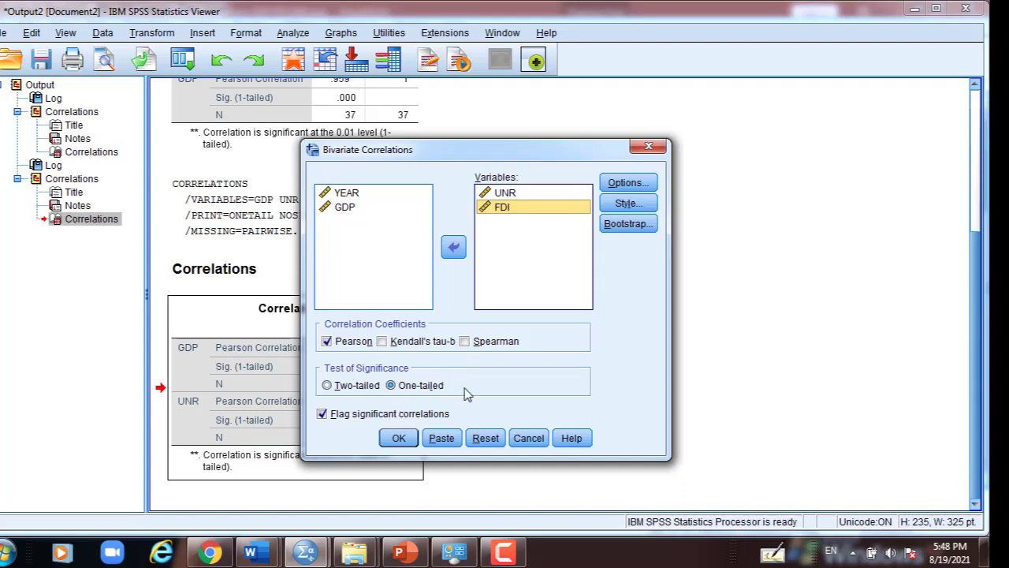
pyautogui.click(413, 441)
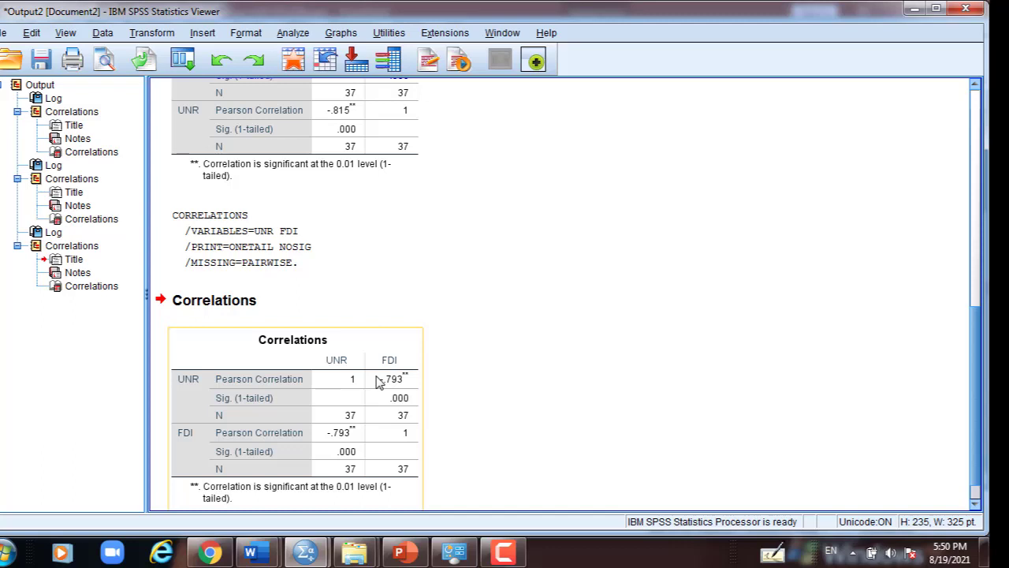
# Step: Add GDP to UNR and FDI and run a one-tailed Pearson bivariate correlation on all three variables
pyautogui.click(292, 32)
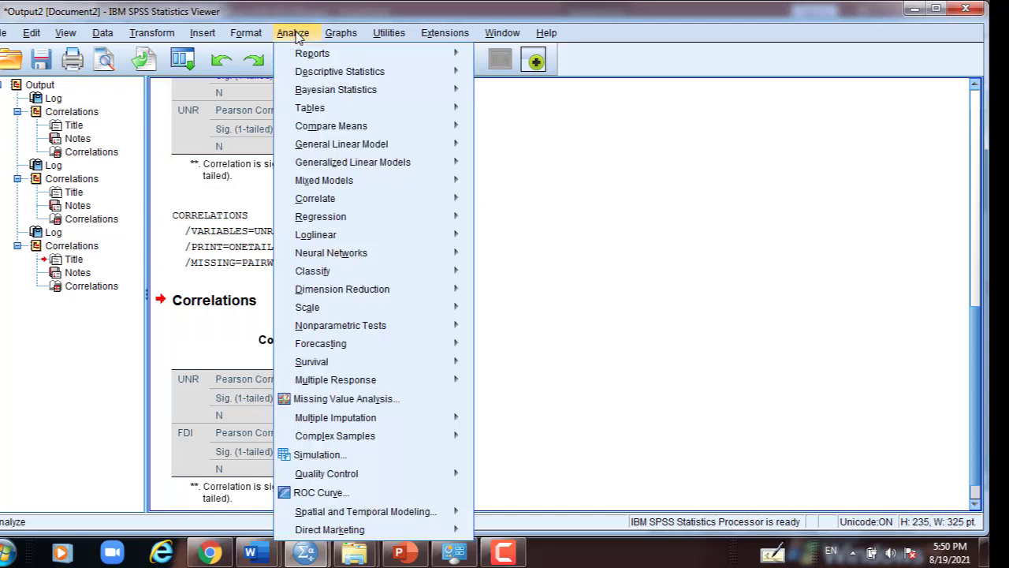
pyautogui.moveTo(329, 205)
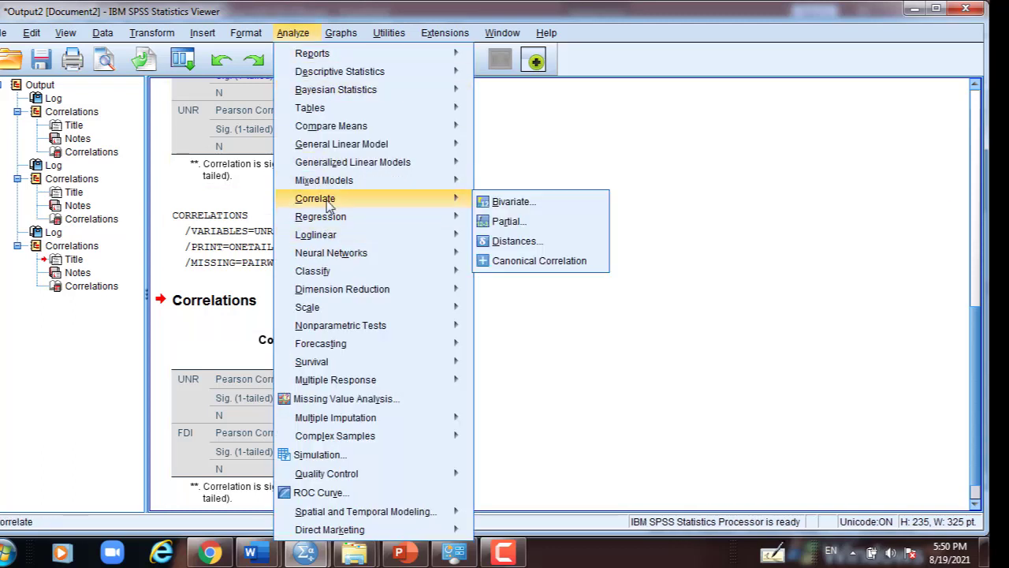
pyautogui.click(506, 202)
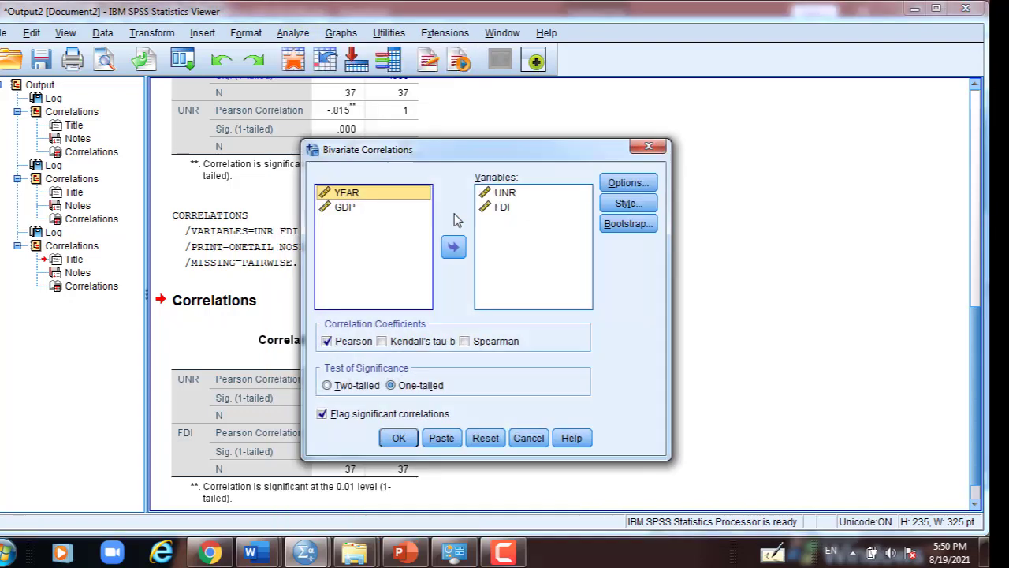
pyautogui.click(345, 207)
pyautogui.click(447, 248)
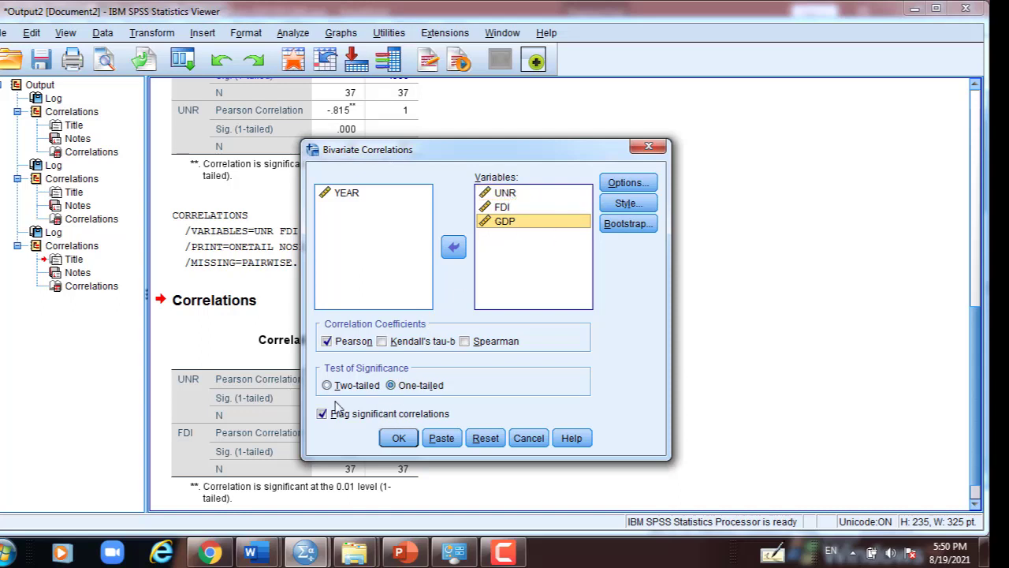
pyautogui.click(398, 438)
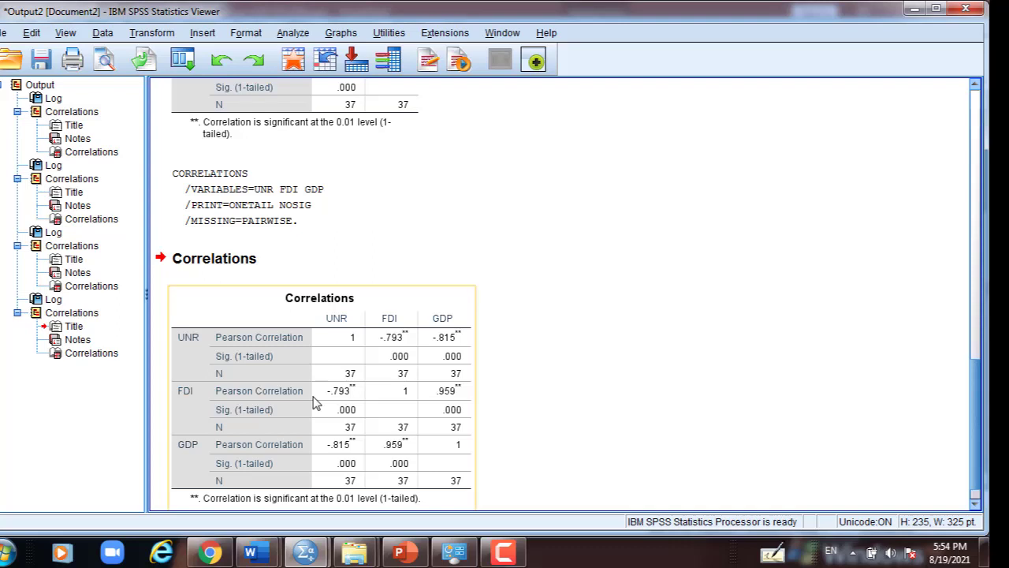
pyautogui.click(513, 433)
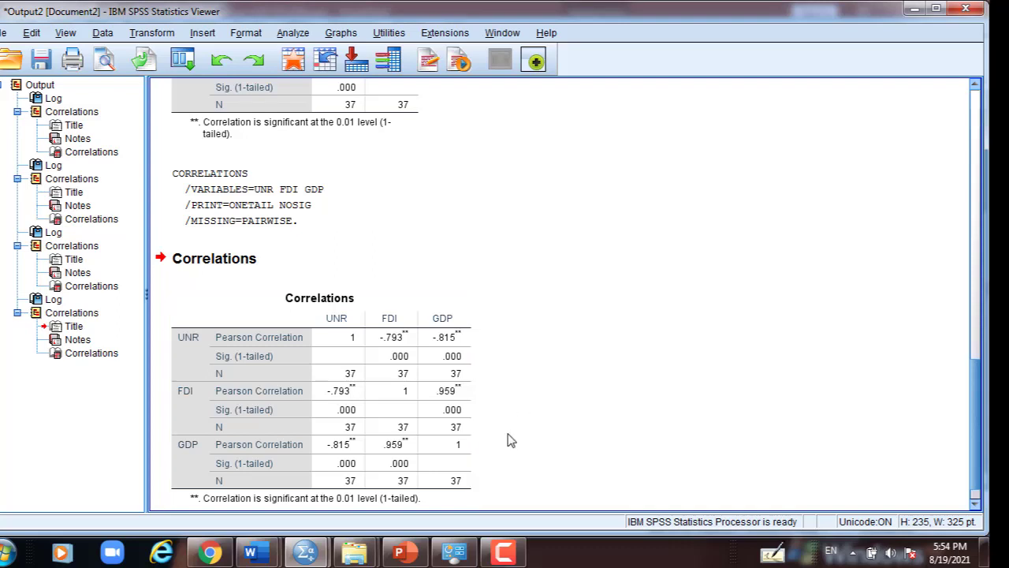